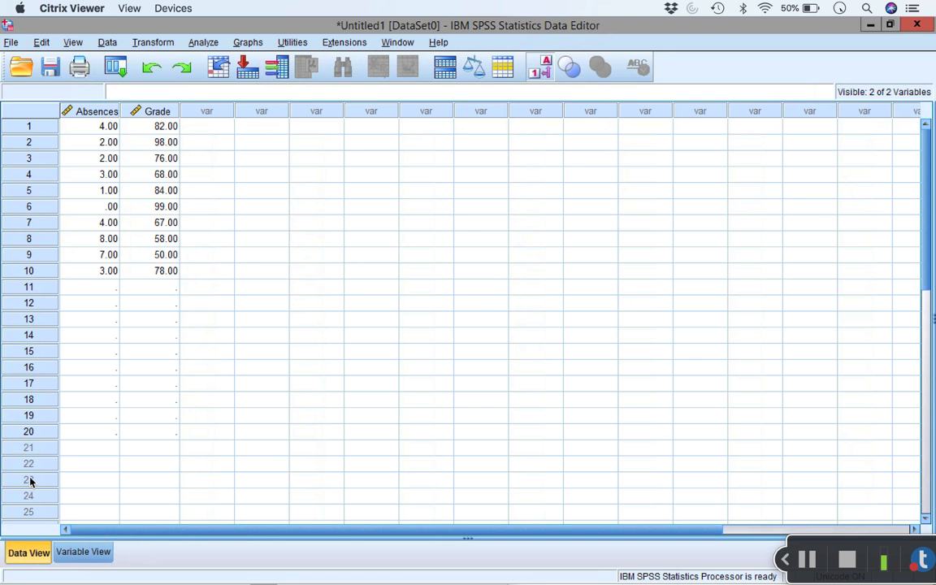
- Set the measurement level of both the Absences and Grade variables to Scale
left_click(85, 553)
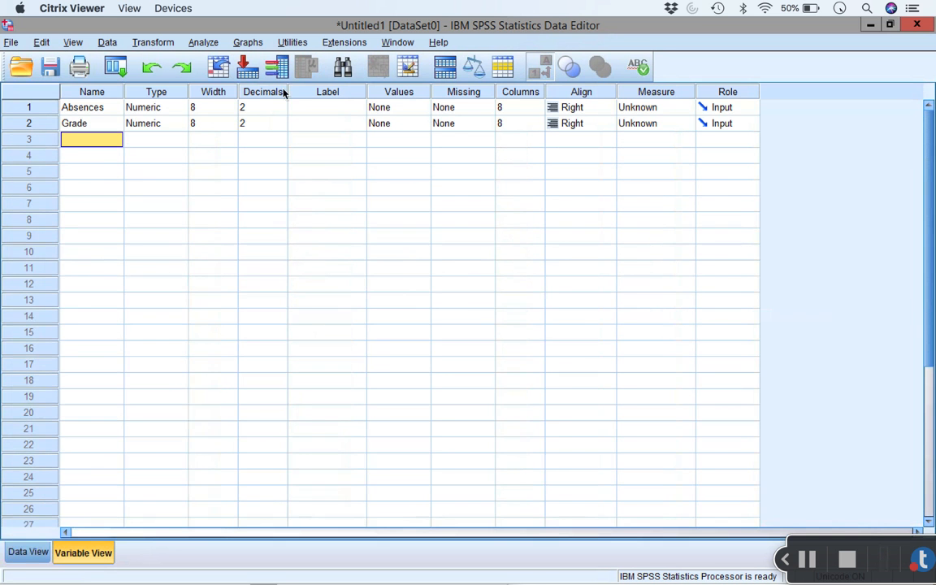
left_click(675, 106)
left_click(673, 122)
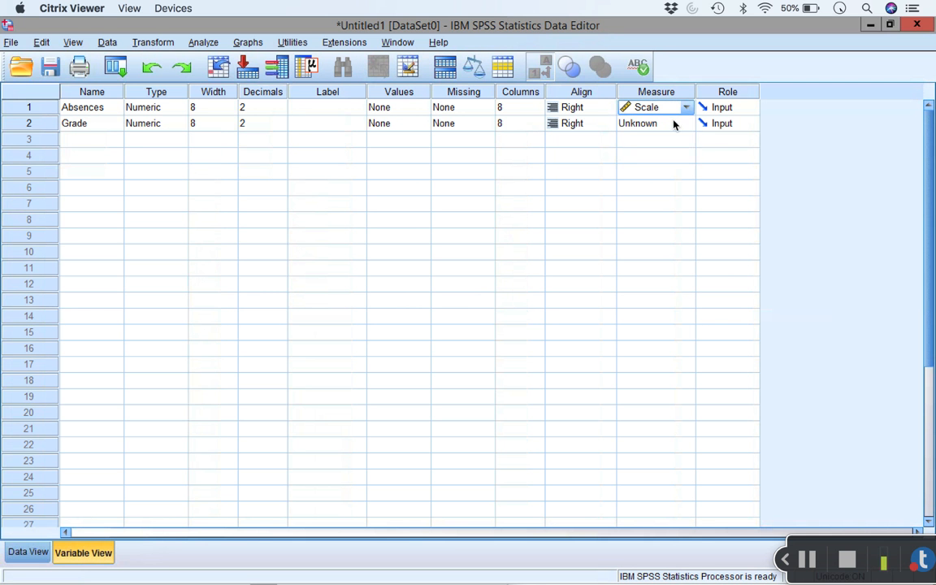
left_click(674, 123)
left_click(671, 142)
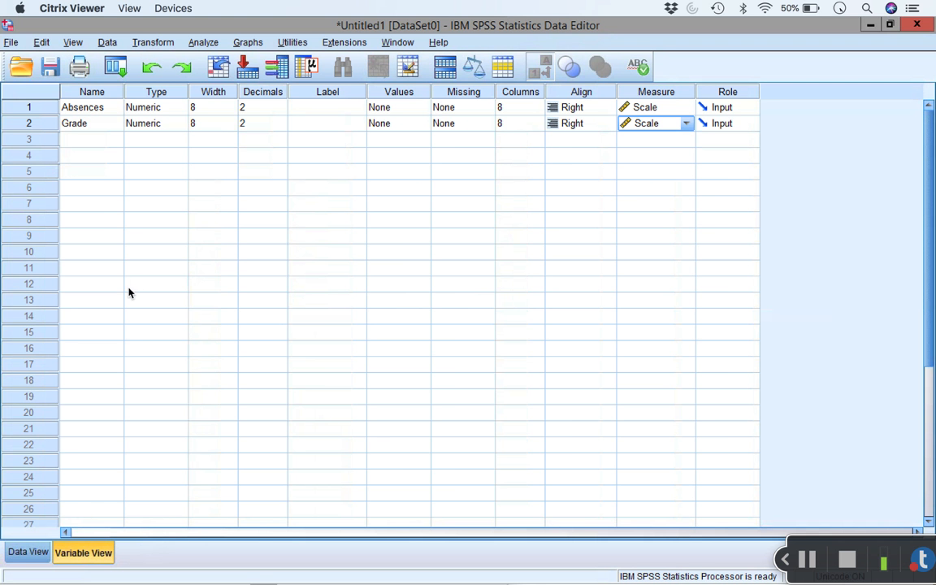
- Run descriptive statistics on the Absences and Grade variables
left_click(34, 556)
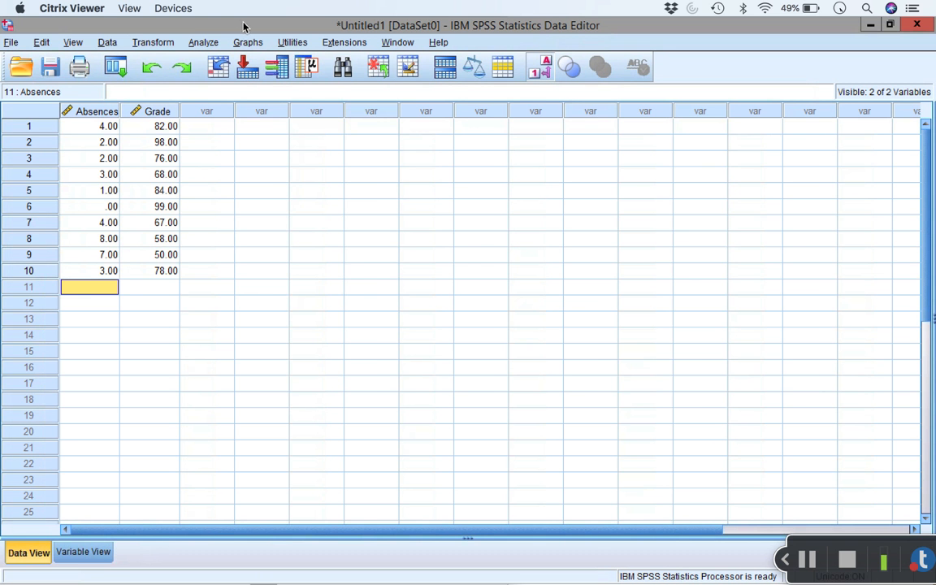
left_click(200, 43)
mouse_move(271, 80)
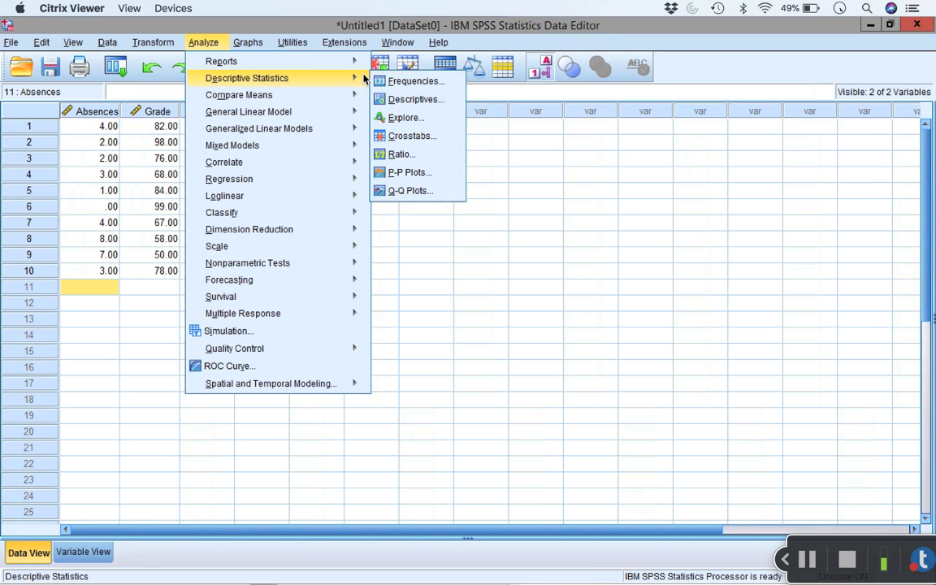
left_click(428, 102)
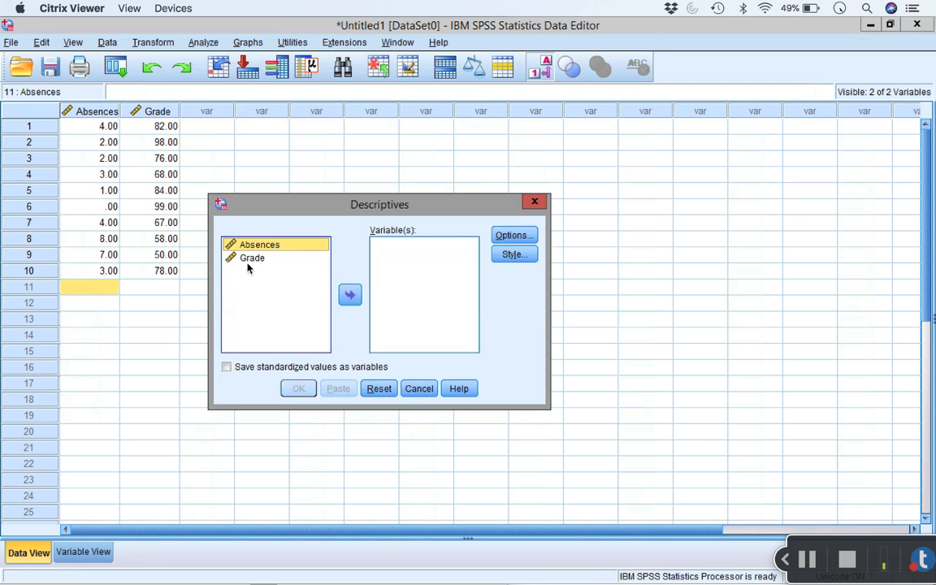
left_click(256, 257, "shift")
left_click(350, 295)
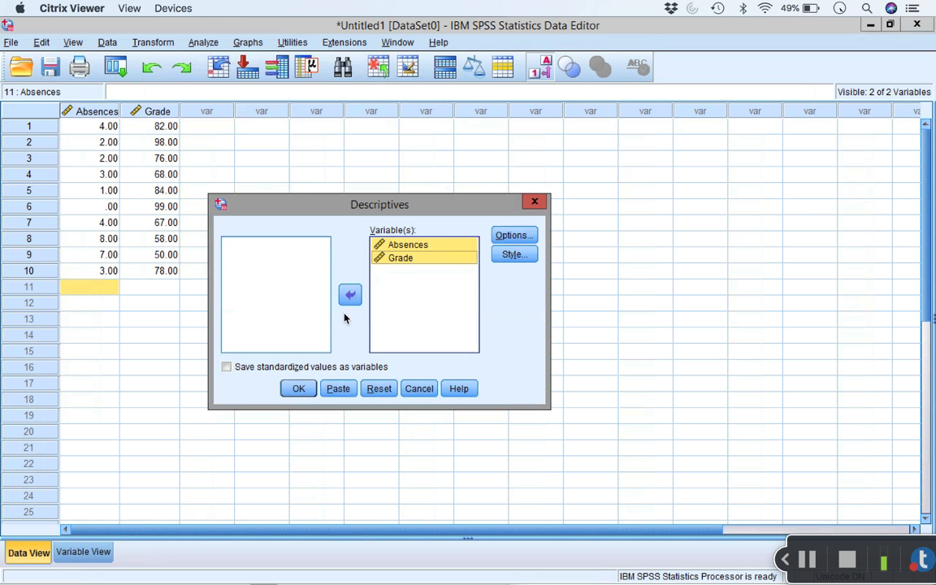
left_click(298, 388)
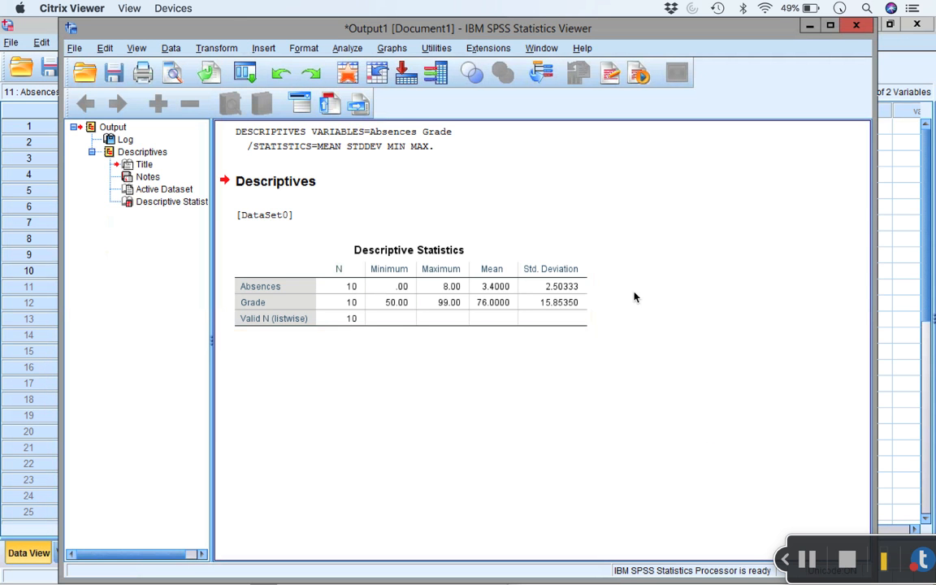
left_click(527, 320)
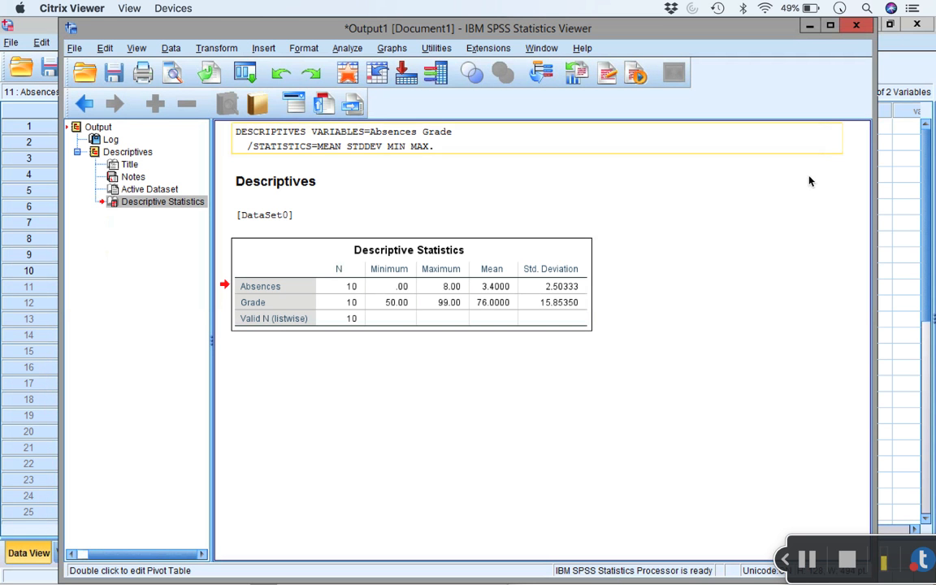
- Run a two-tailed bivariate Pearson correlation between Absences and Grade from the dataset, with significant correlations flagged
left_click(894, 158)
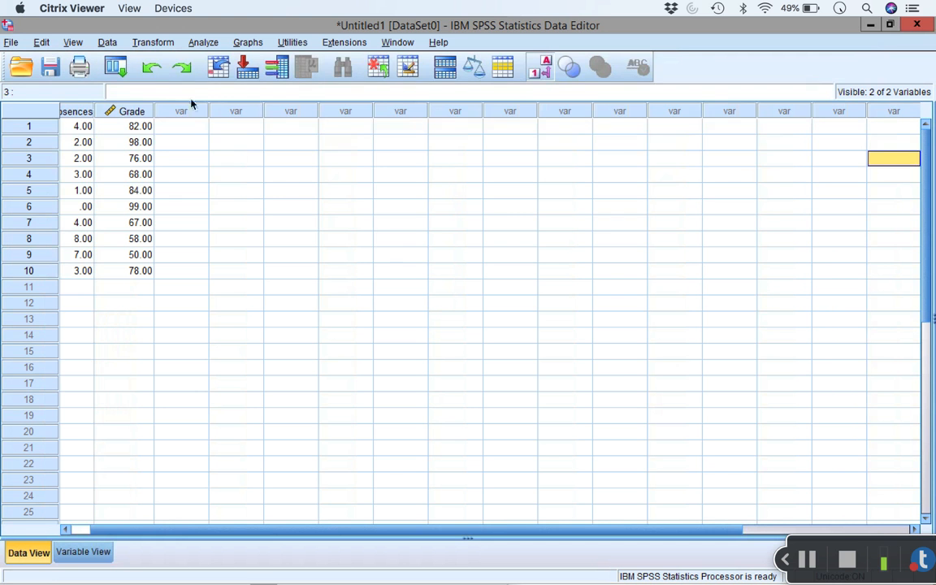
left_click(192, 126)
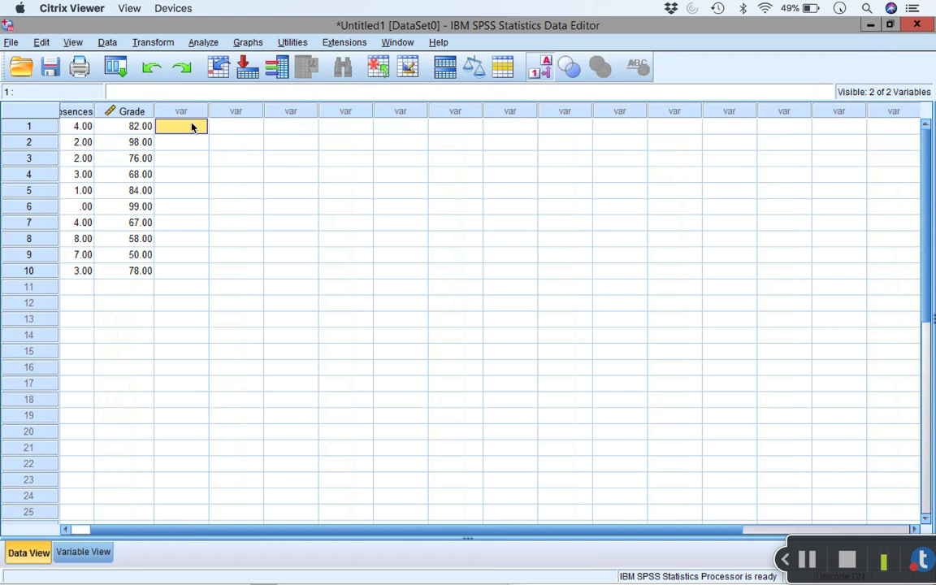
scroll(192, 127, "down", 1)
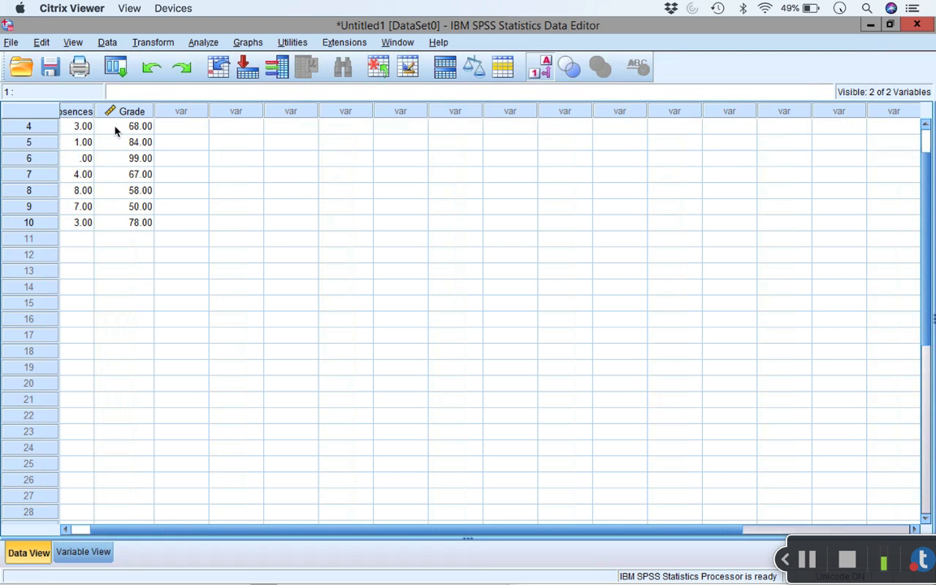
scroll(164, 209, "up", 1)
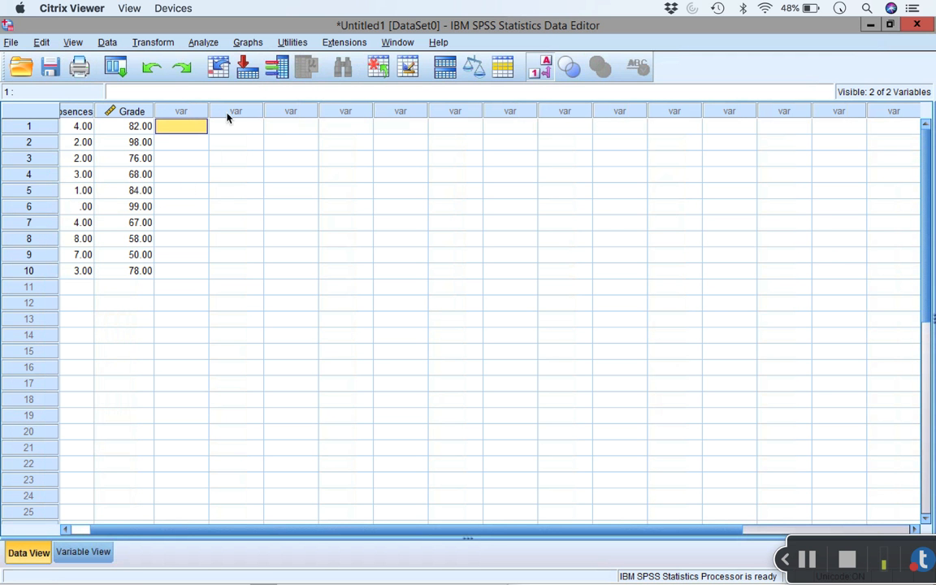
left_click(209, 43)
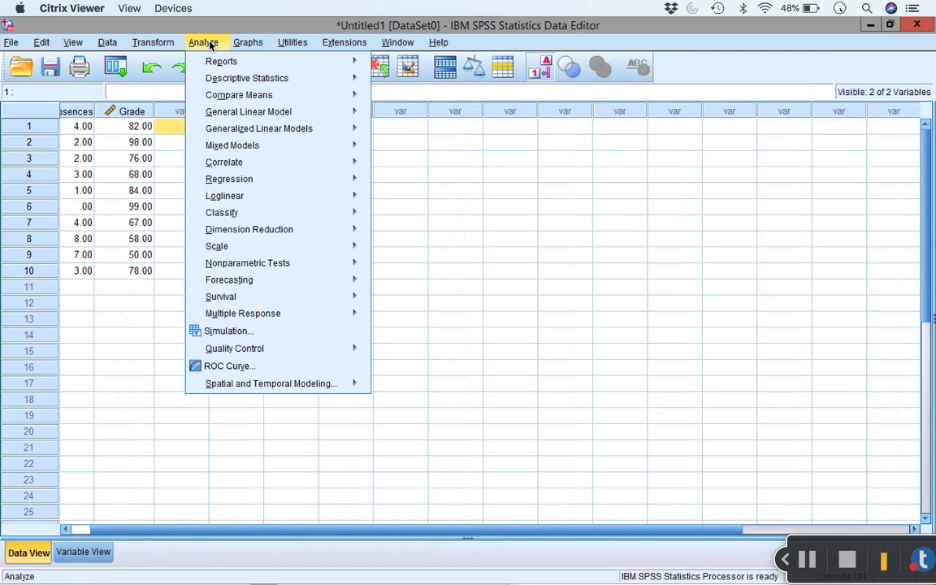
mouse_move(267, 166)
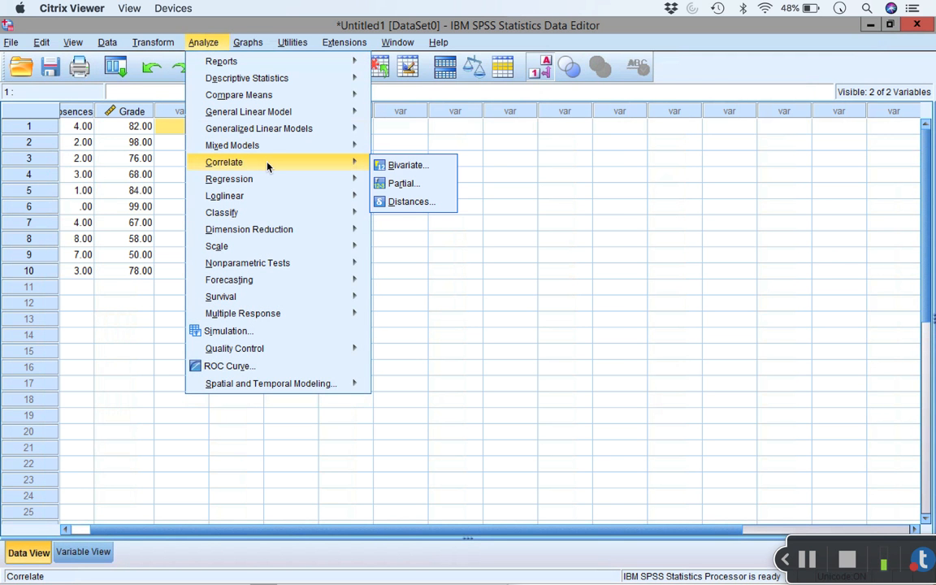
left_click(438, 168)
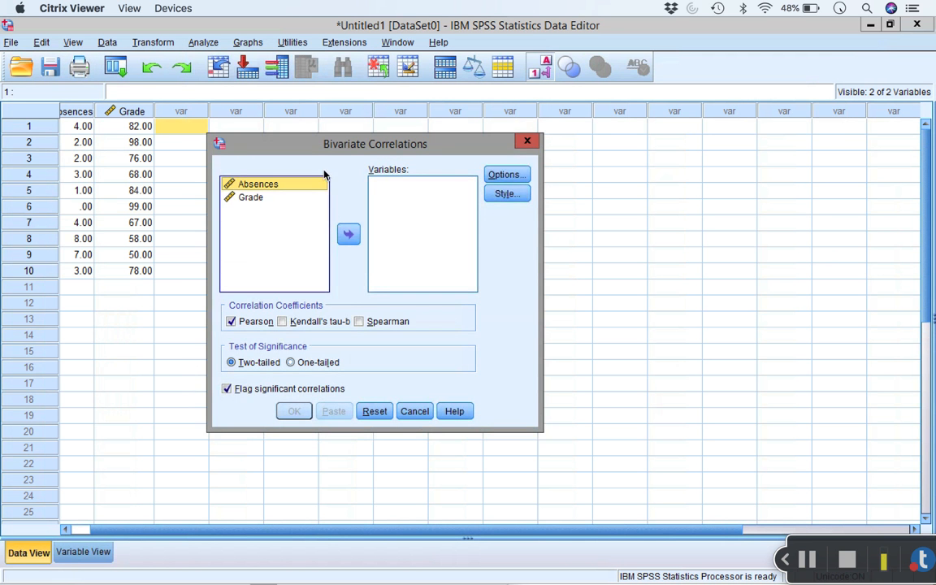
left_click(260, 199, "shift")
left_click(355, 234)
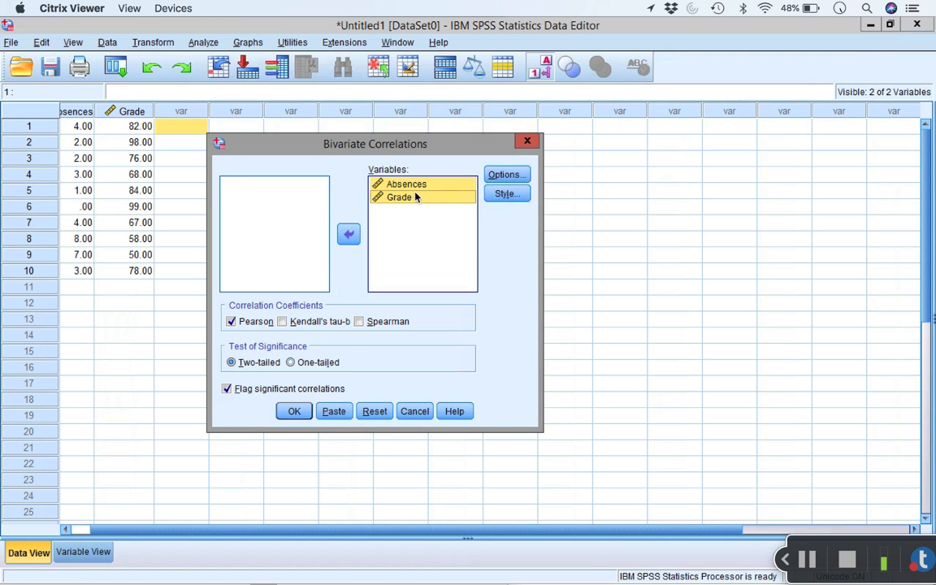
left_click(294, 411)
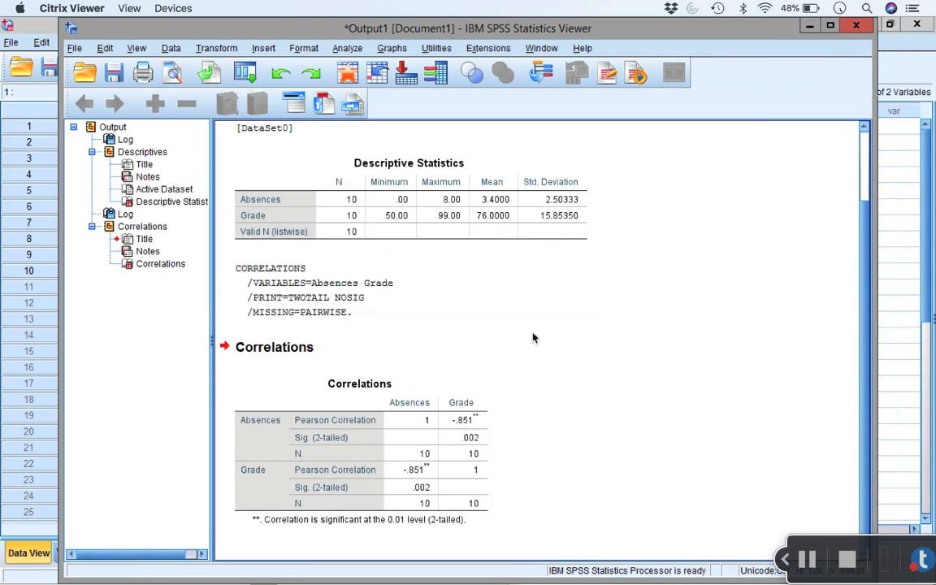
left_click(340, 410)
left_click(339, 410)
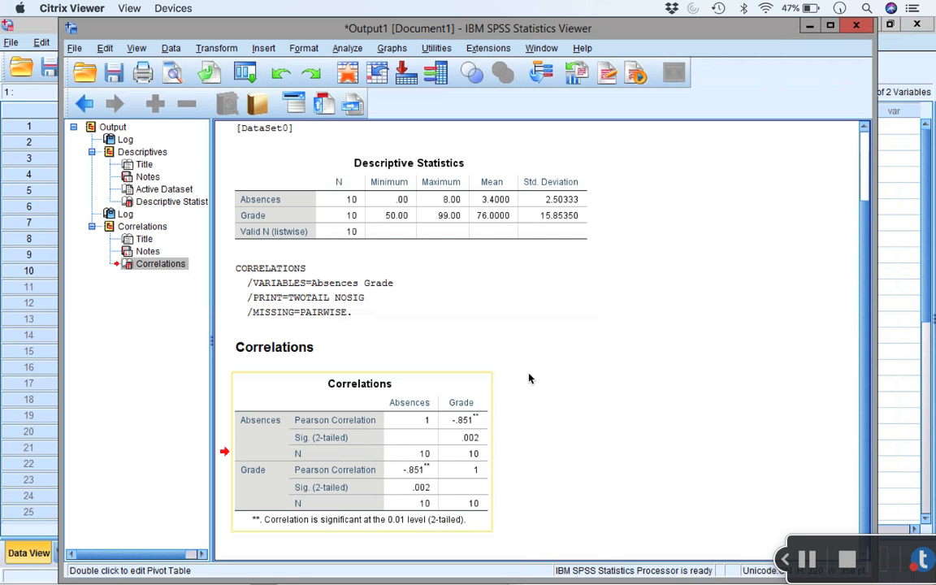
left_click(580, 383)
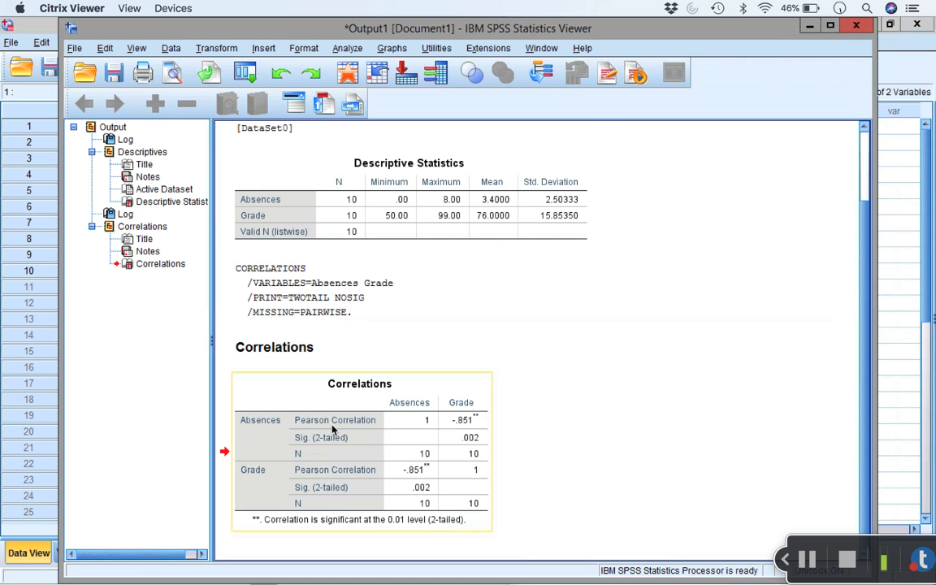
- Start a simple scatter chart in the Chart Builder preview and close the Element Properties window
left_click(393, 50)
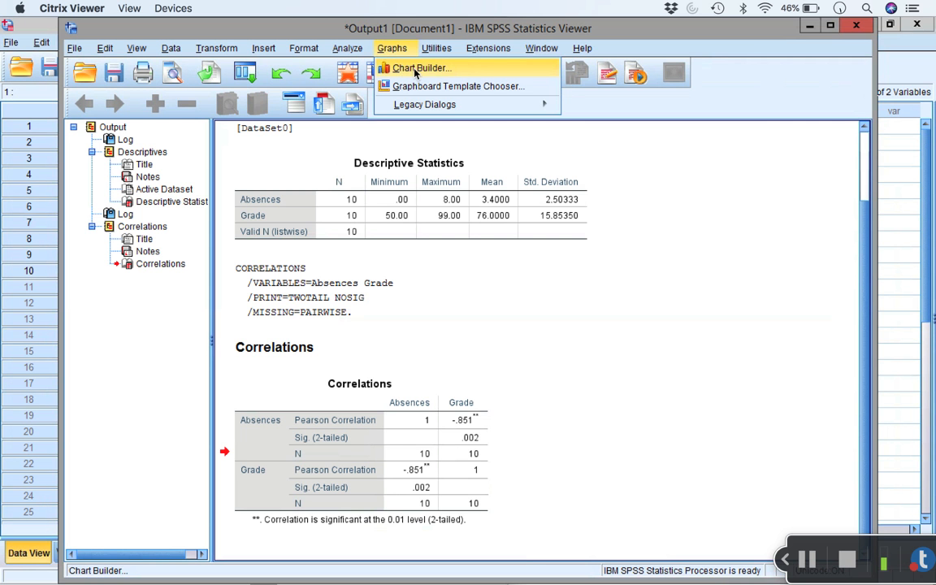
left_click(415, 70)
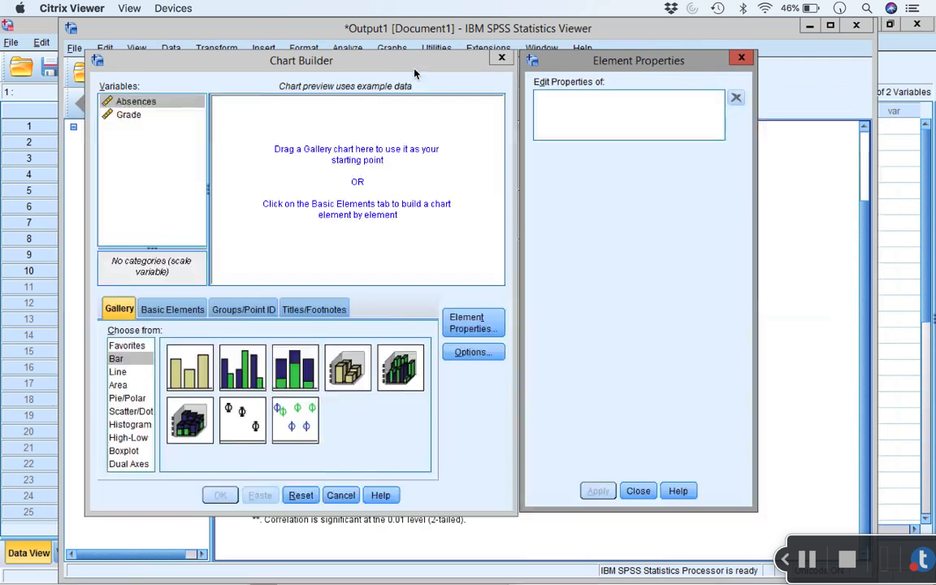
mouse_move(370, 55)
left_mouse_down()
mouse_move(421, 41)
mouse_move(386, 47)
left_mouse_up()
left_click(747, 56)
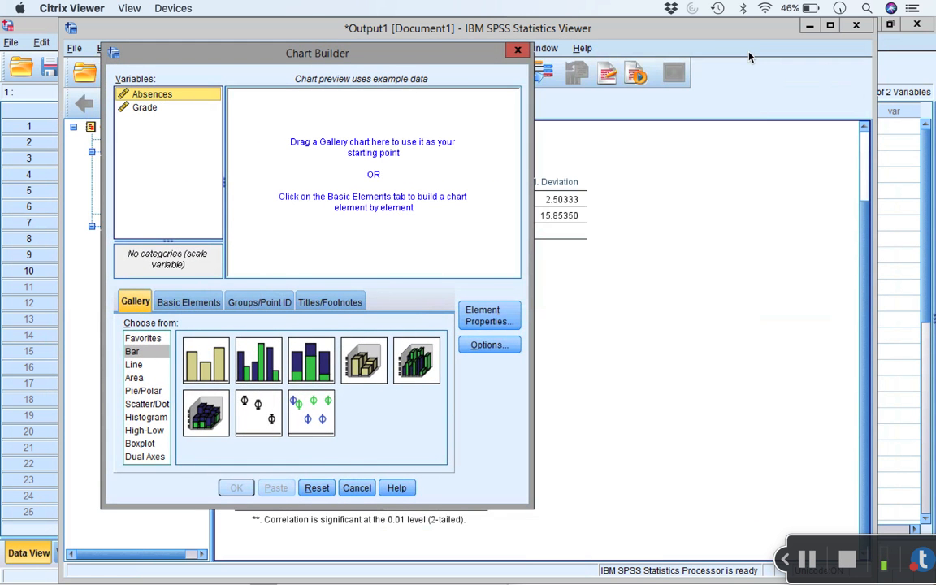
left_click_drag(437, 56, 610, 63)
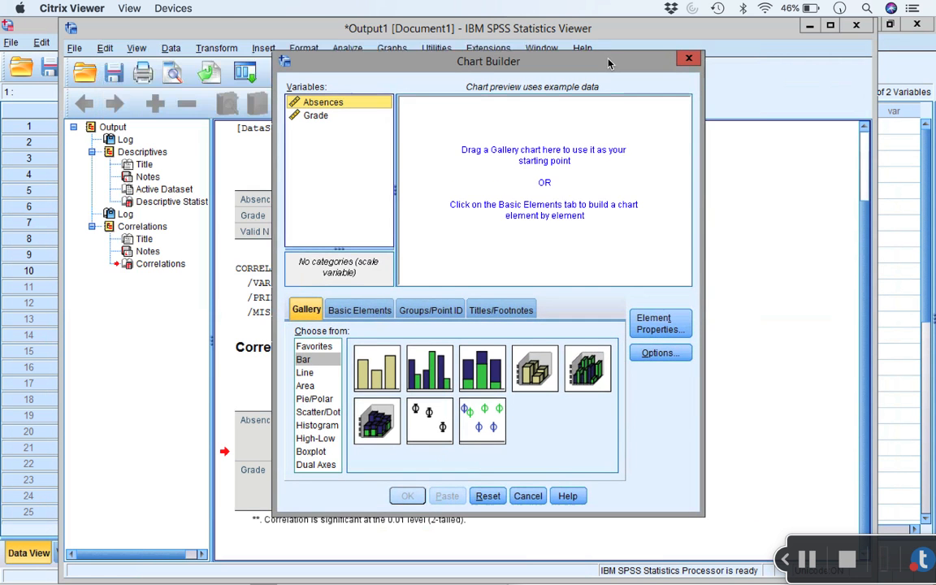
left_click(325, 372)
left_click(327, 385)
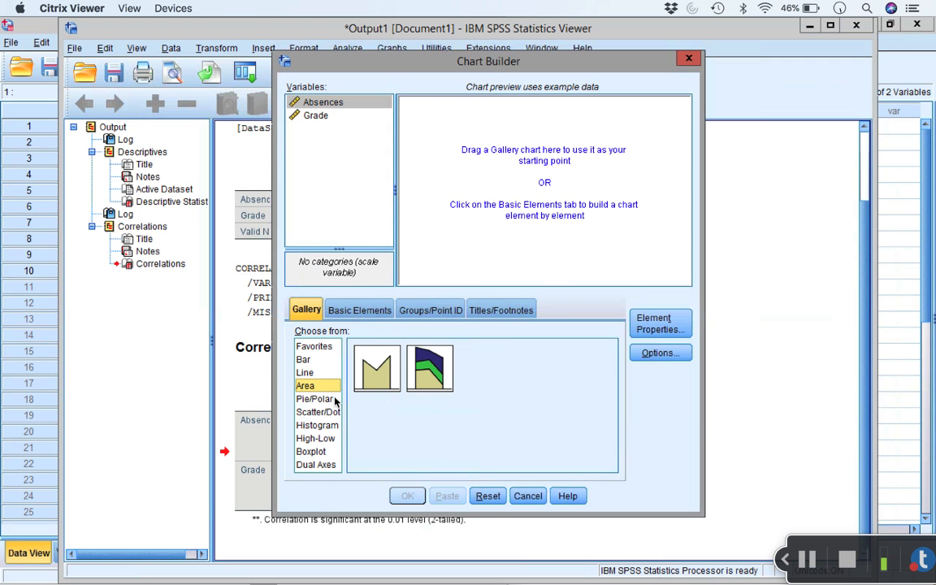
left_click(333, 400)
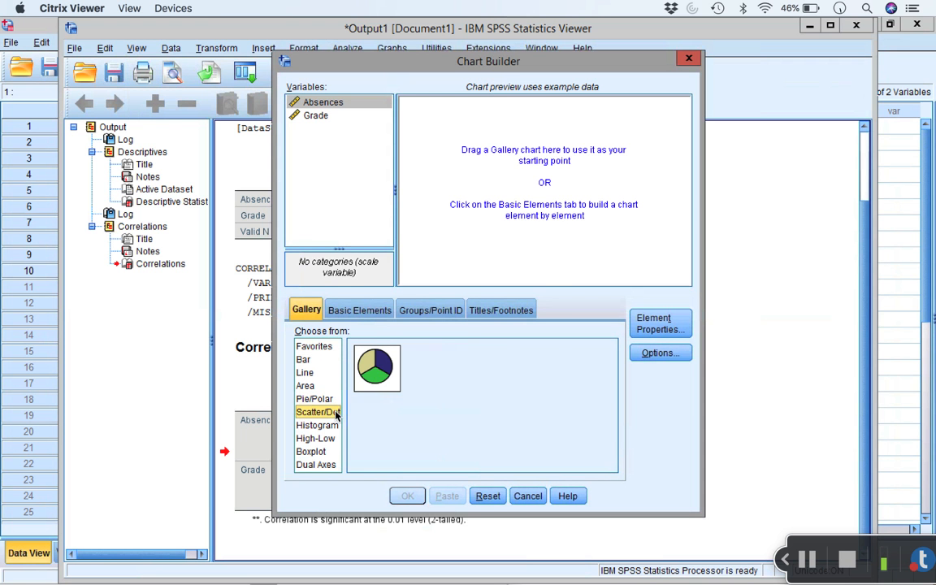
left_click(336, 413)
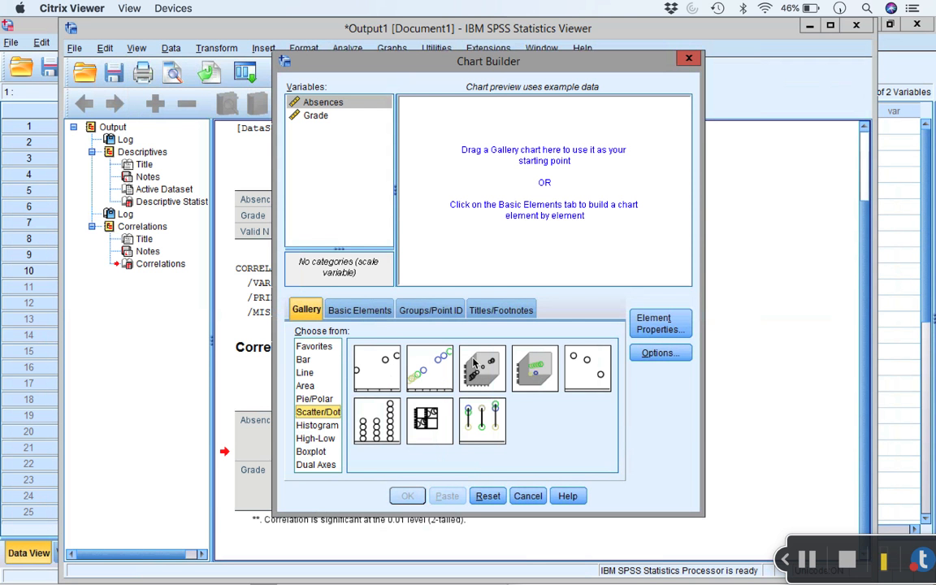
left_click(381, 370)
left_click_drag(383, 370, 524, 180)
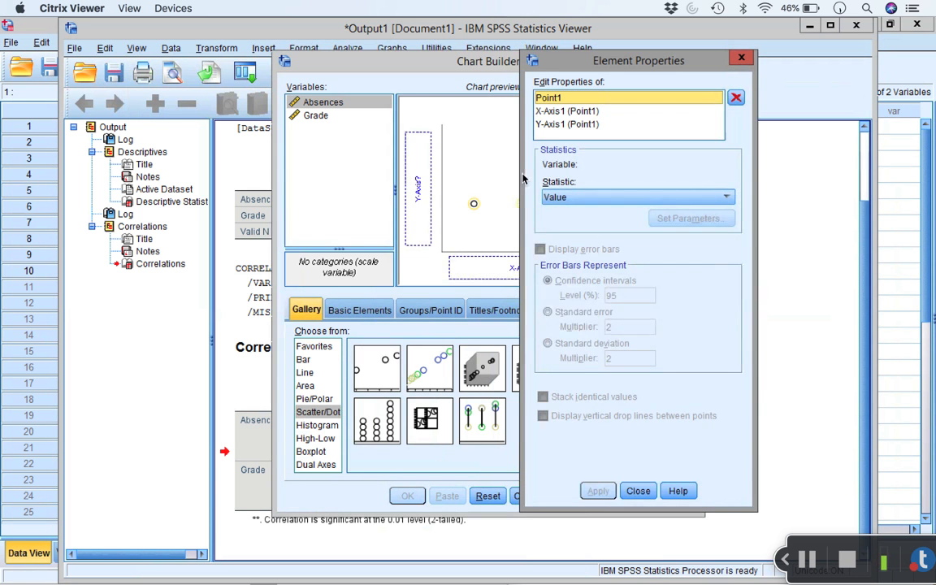
left_click(739, 59)
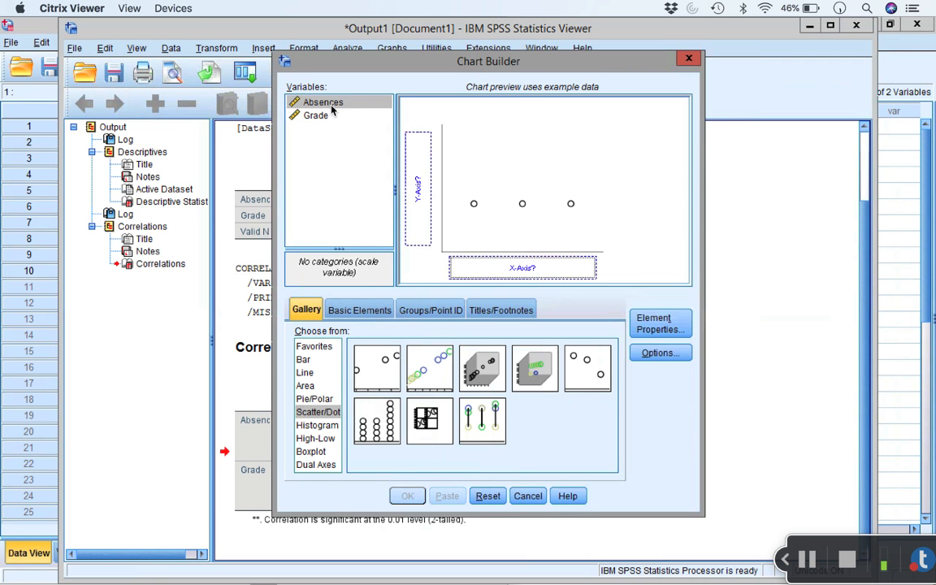
- Assign Absences to the X axis and Grade to the Y axis, and generate the scatterplot
left_click_drag(333, 104, 502, 266)
left_click_drag(314, 117, 416, 172)
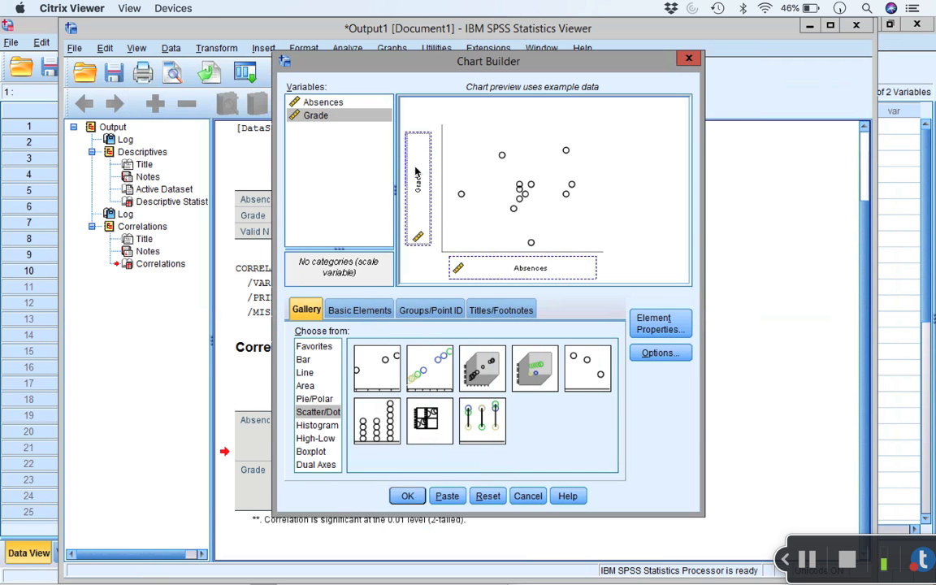
left_click(410, 495)
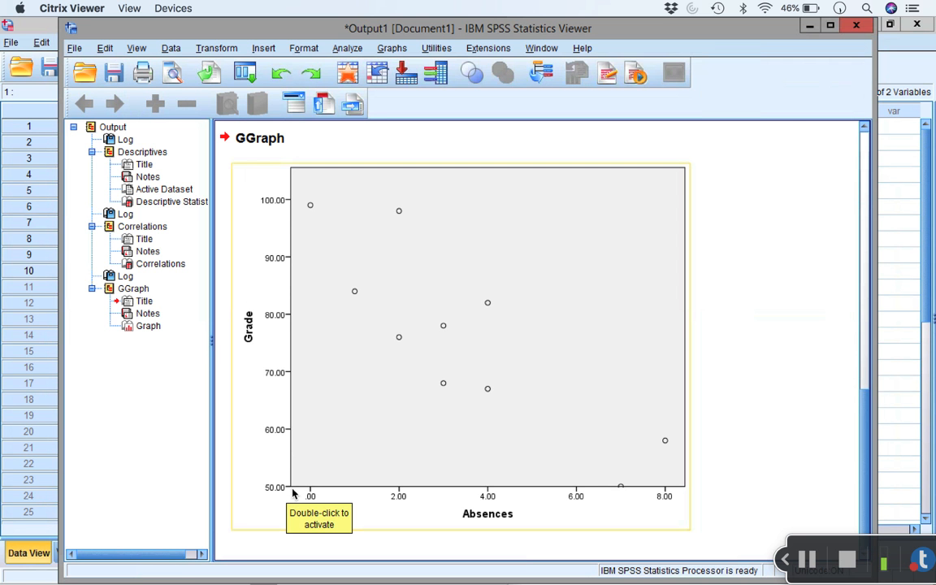
- Open the scatterplot for editing and fill all its data point markers with dark purple
left_click(324, 410)
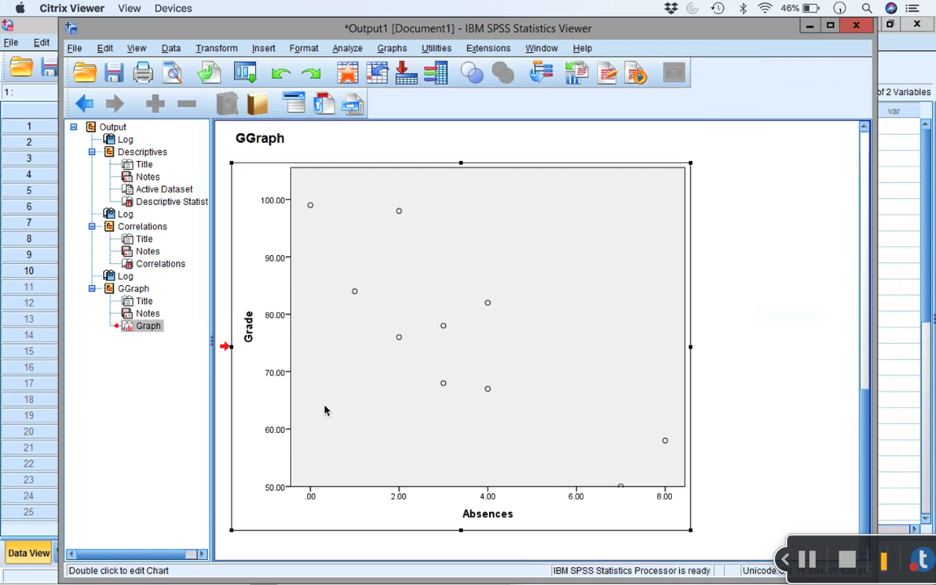
double_click(324, 410)
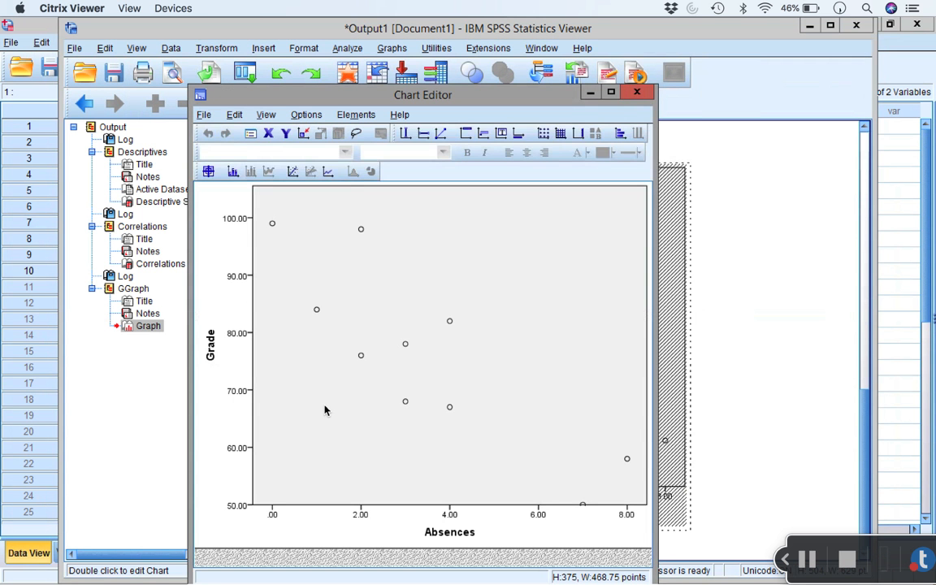
left_click(366, 231)
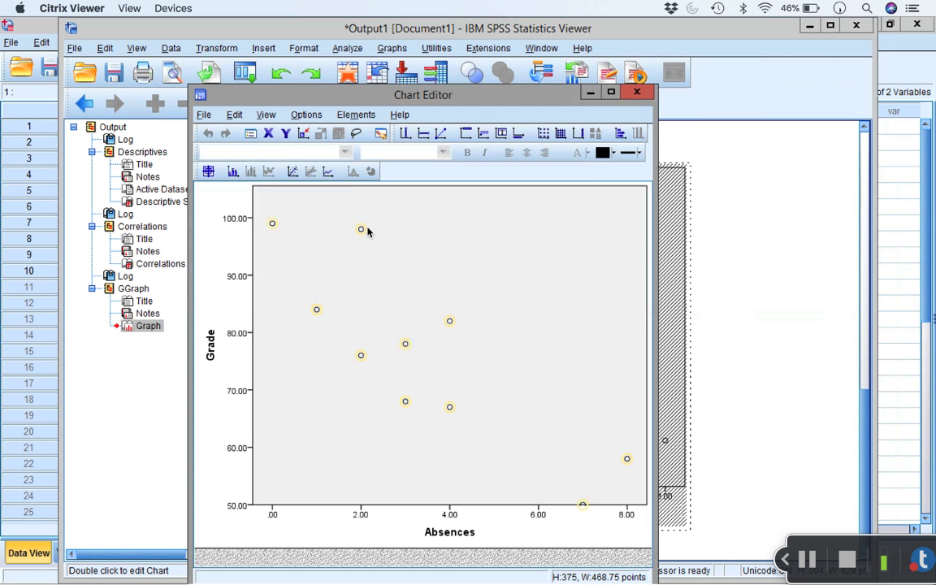
left_click(604, 154)
left_click(609, 154)
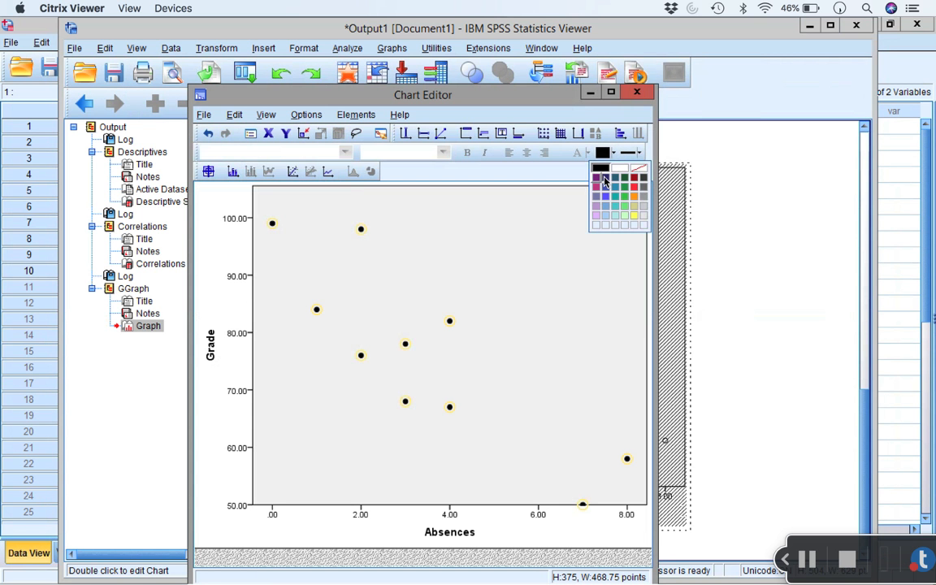
left_click(605, 181)
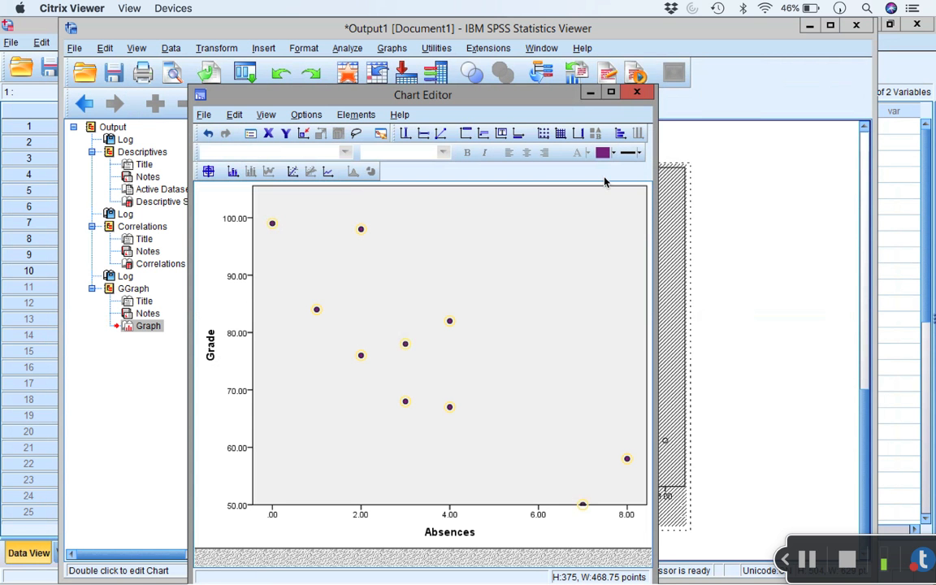
left_click(576, 270)
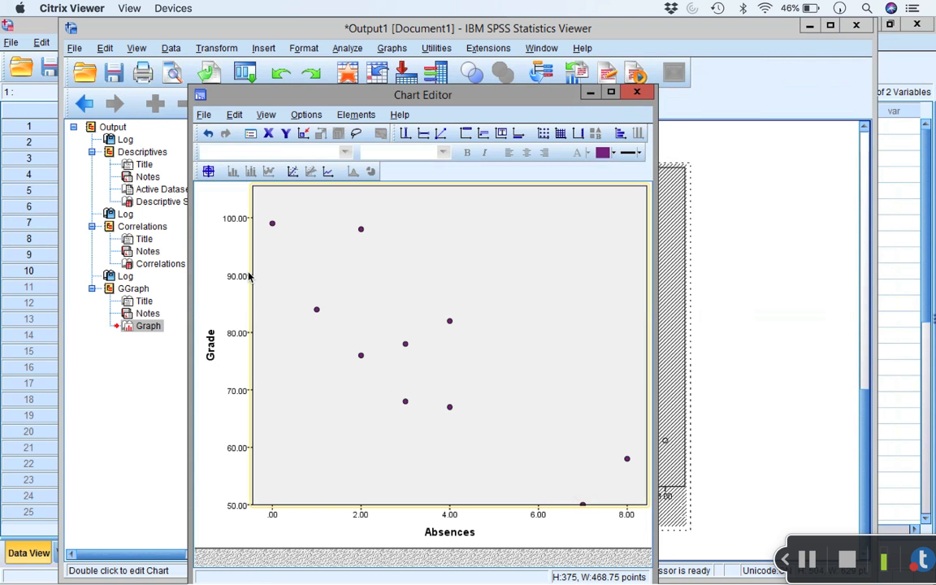
- Make the Grade axis number labels bold and italic, and close the Chart Editor to return to the output
left_click(222, 249)
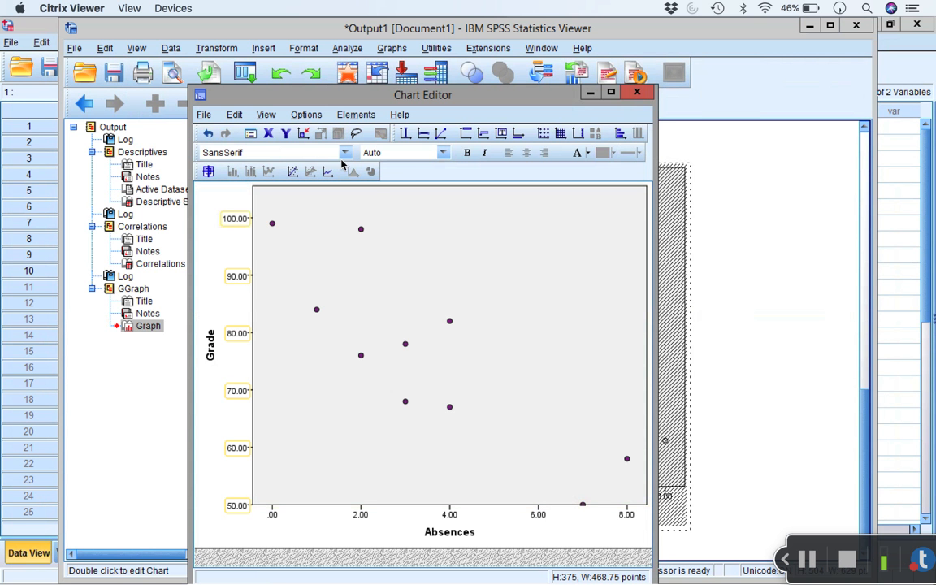
left_click(469, 153)
left_click(485, 153)
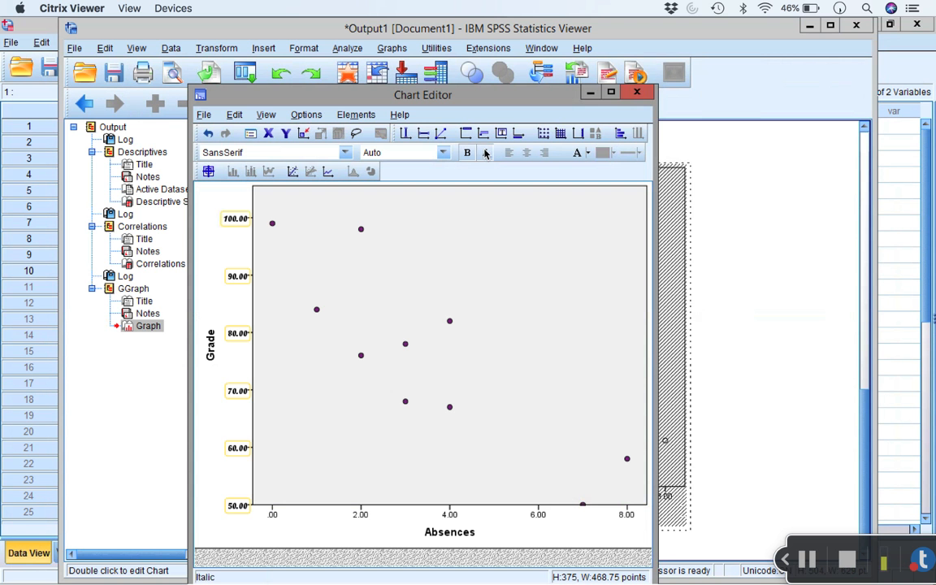
left_click(544, 271)
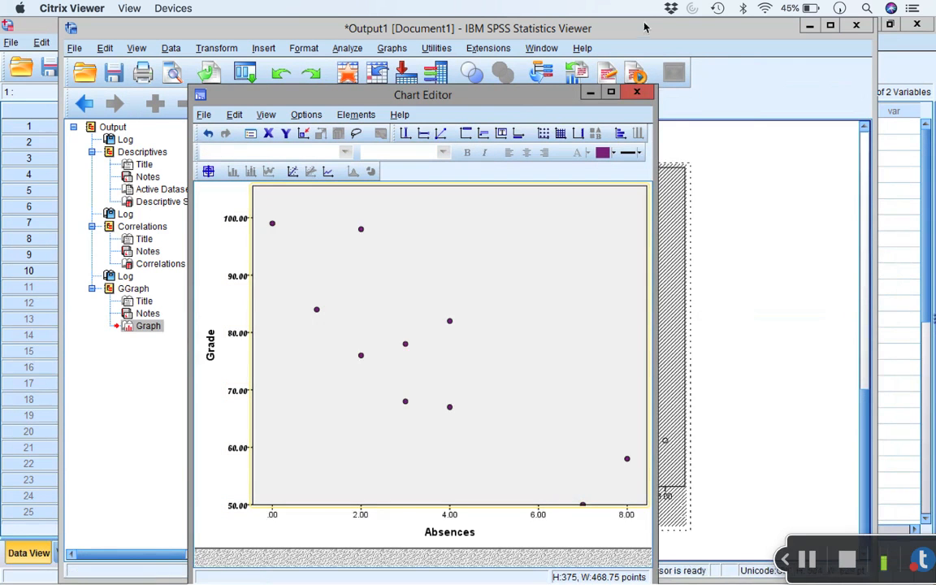
left_click(646, 92)
left_click(782, 249)
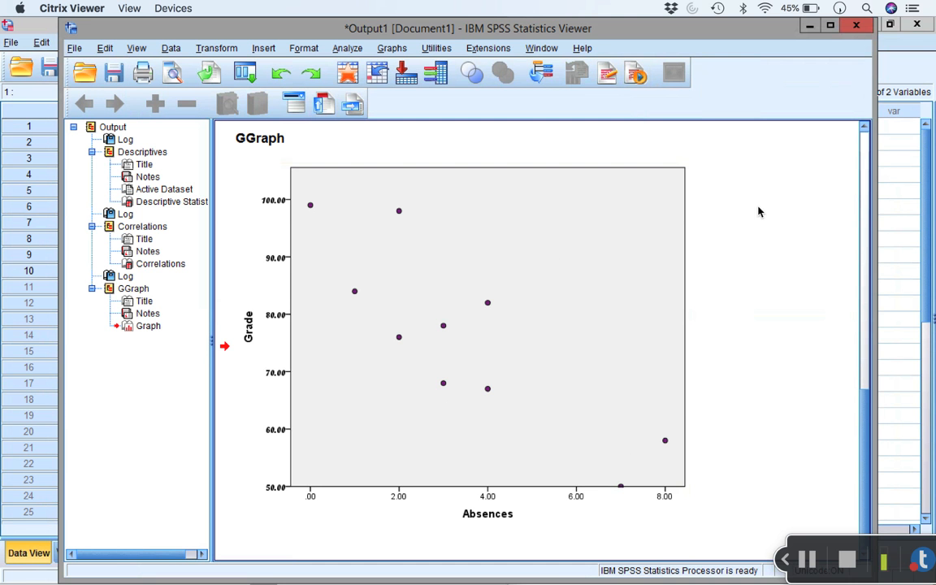
- Examine the formatted scatterplot and return to the Correlations table in the output
left_click(491, 261)
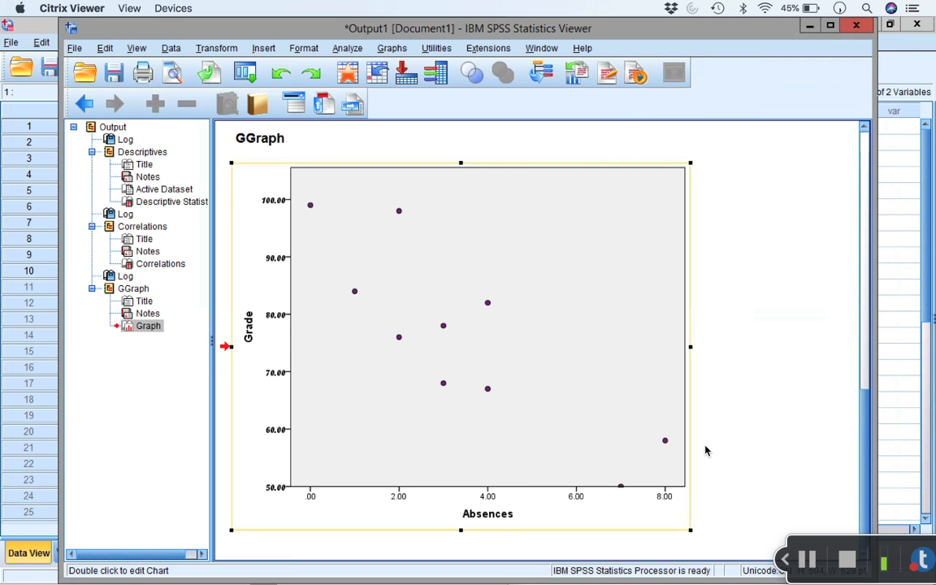
left_click(777, 278)
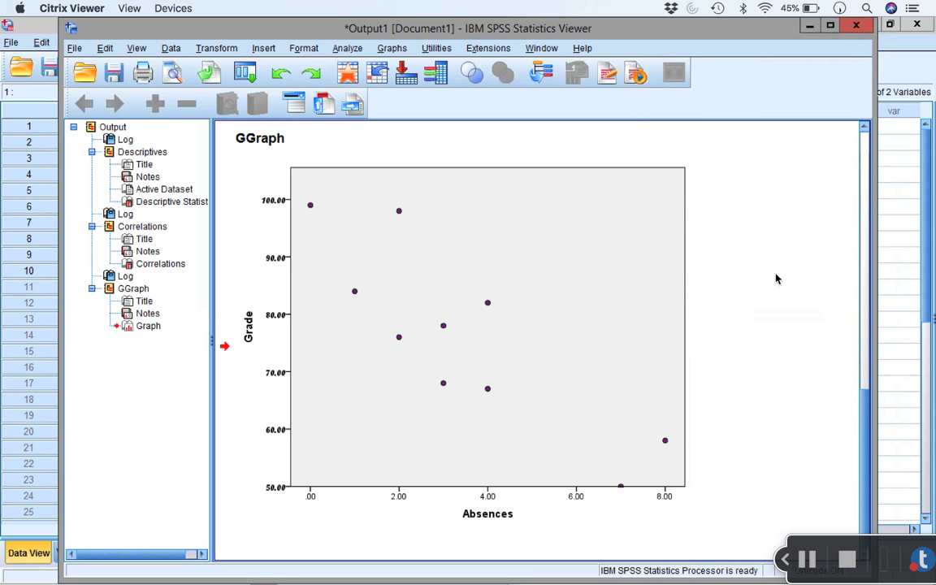
scroll(776, 278, "up", 3)
scroll(776, 279, "up", 3)
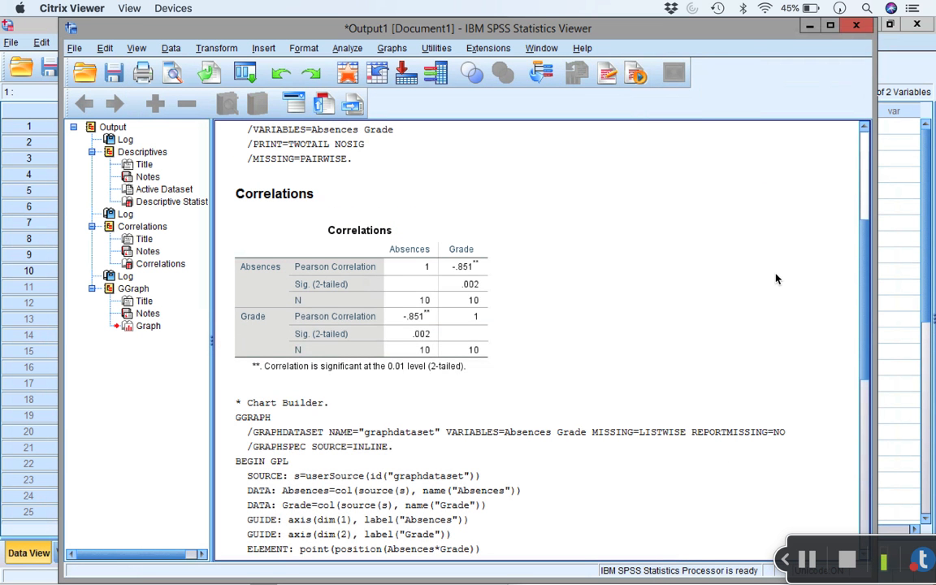